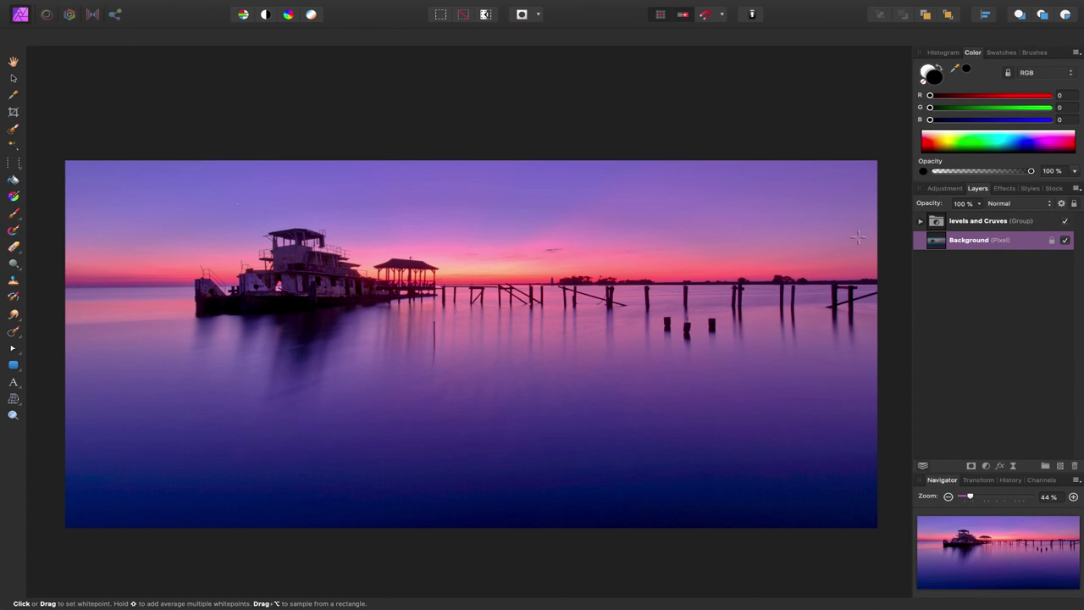
Toggle the Curves and Levels adjustments off and on, then hide the whole Levels and Curves group
{"action": "left_click", "coordinate": [921, 221]}
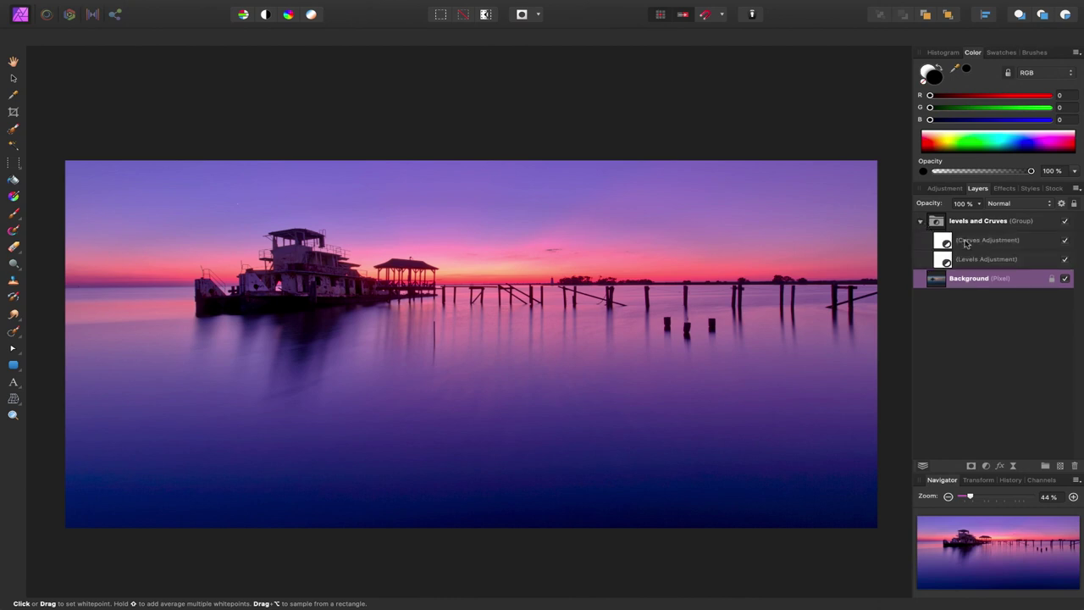
{"action": "left_click", "coordinate": [1065, 240]}
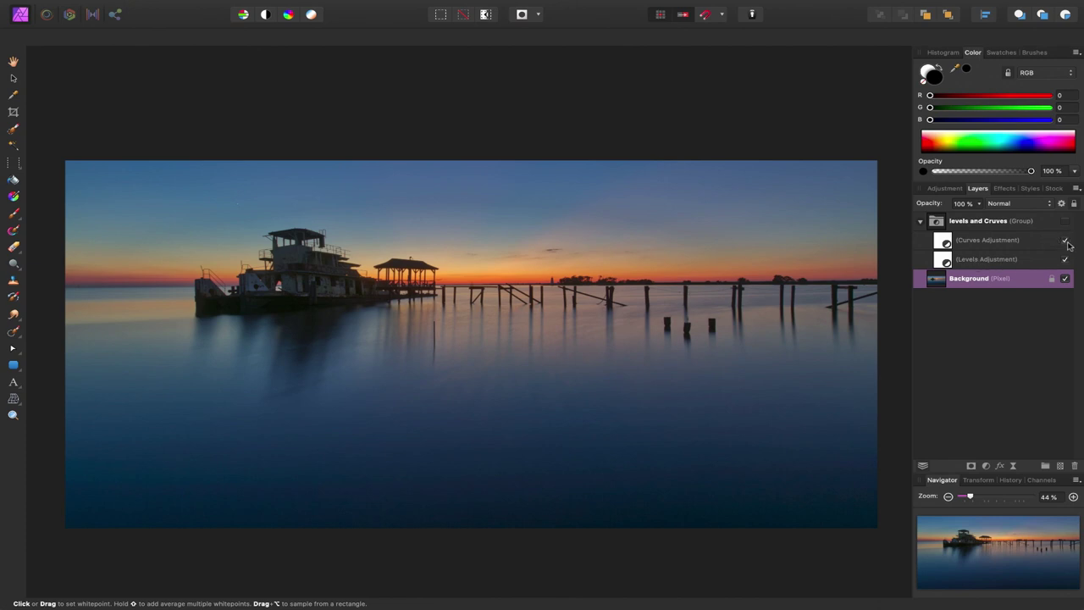
{"action": "left_click", "coordinate": [1066, 258]}
{"action": "left_click", "coordinate": [1065, 221]}
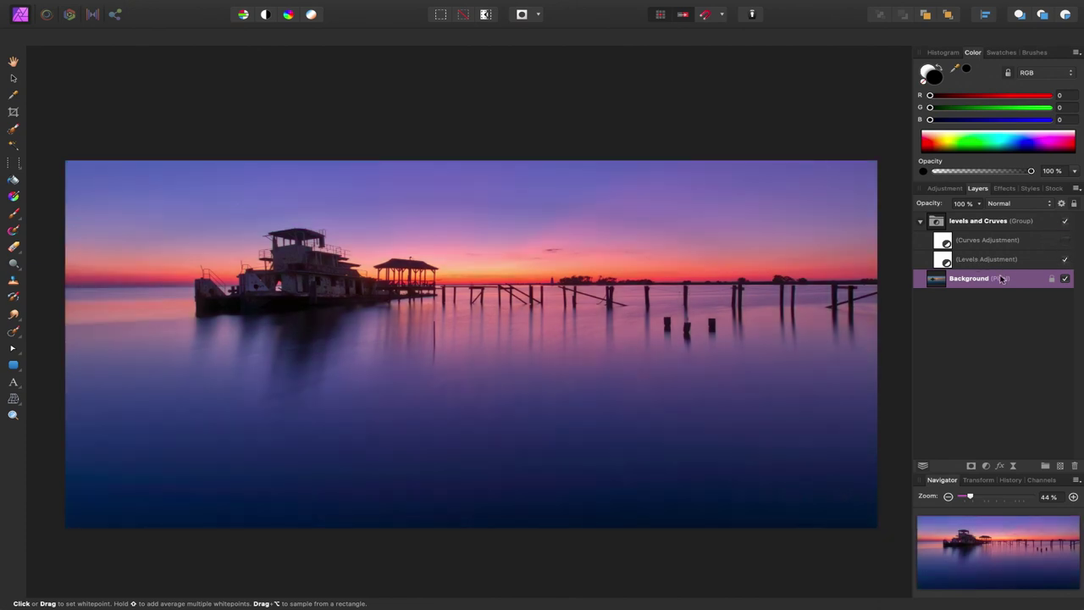
{"action": "left_click", "coordinate": [1065, 241]}
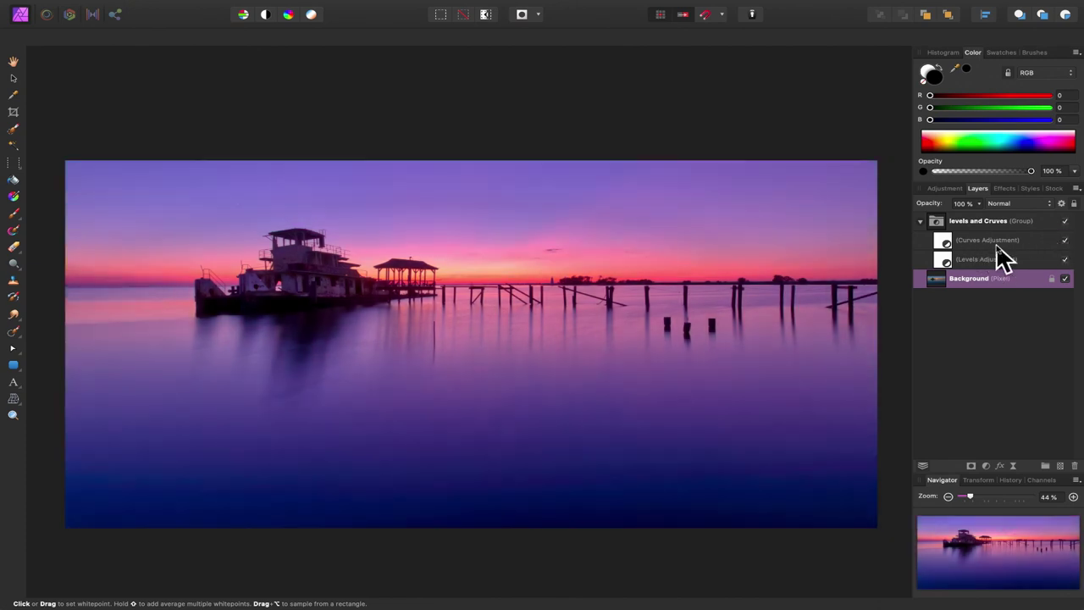
{"action": "left_click", "coordinate": [920, 221]}
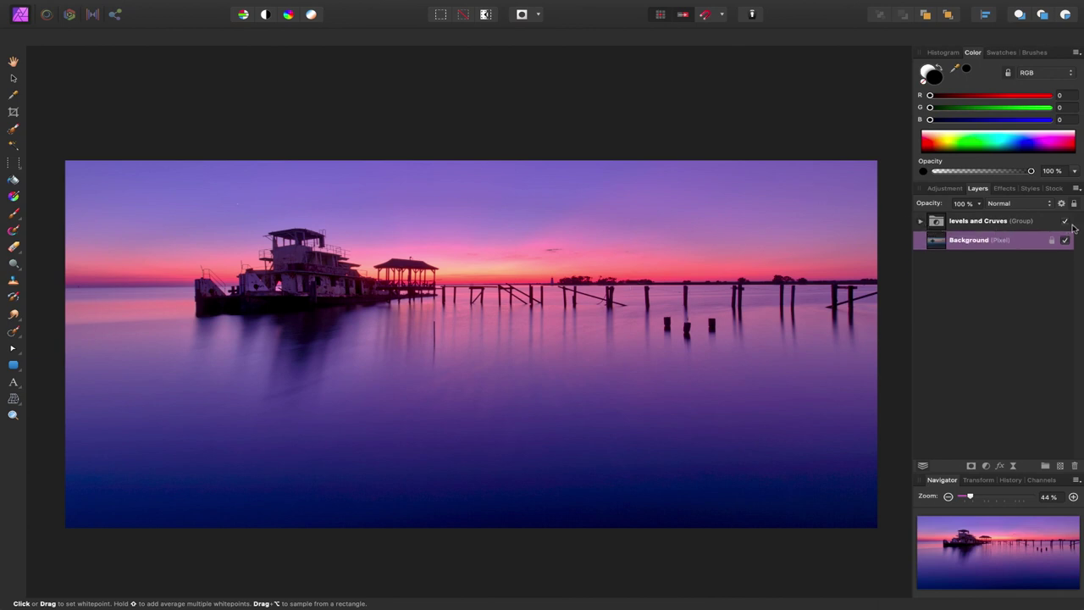
{"action": "left_click", "coordinate": [1065, 222]}
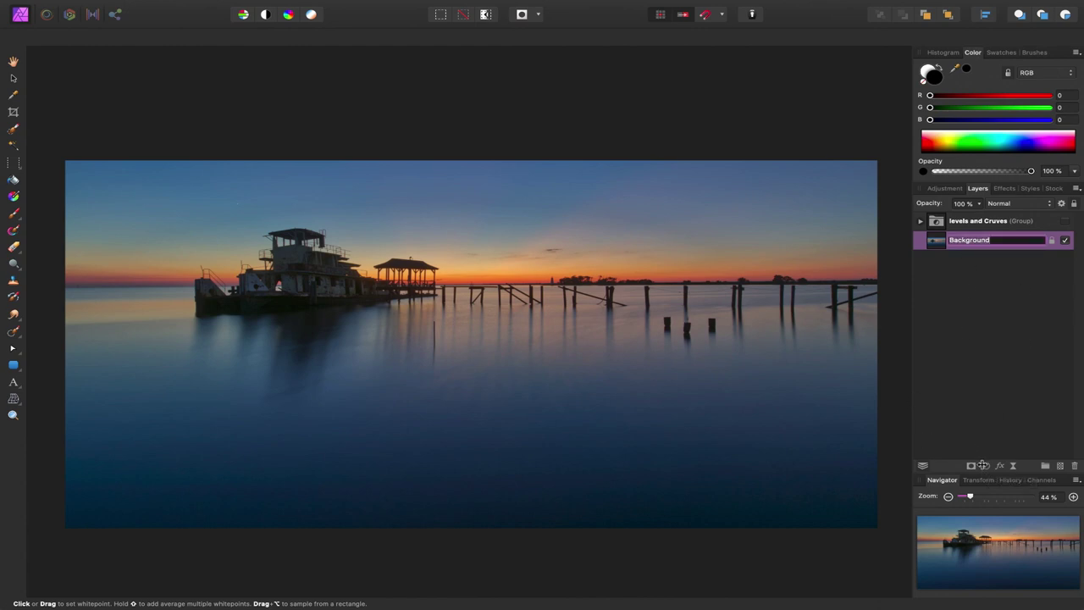
Select the Background layer and add a White Balance adjustment layer above it
{"action": "left_click", "coordinate": [978, 358]}
{"action": "left_click", "coordinate": [934, 245]}
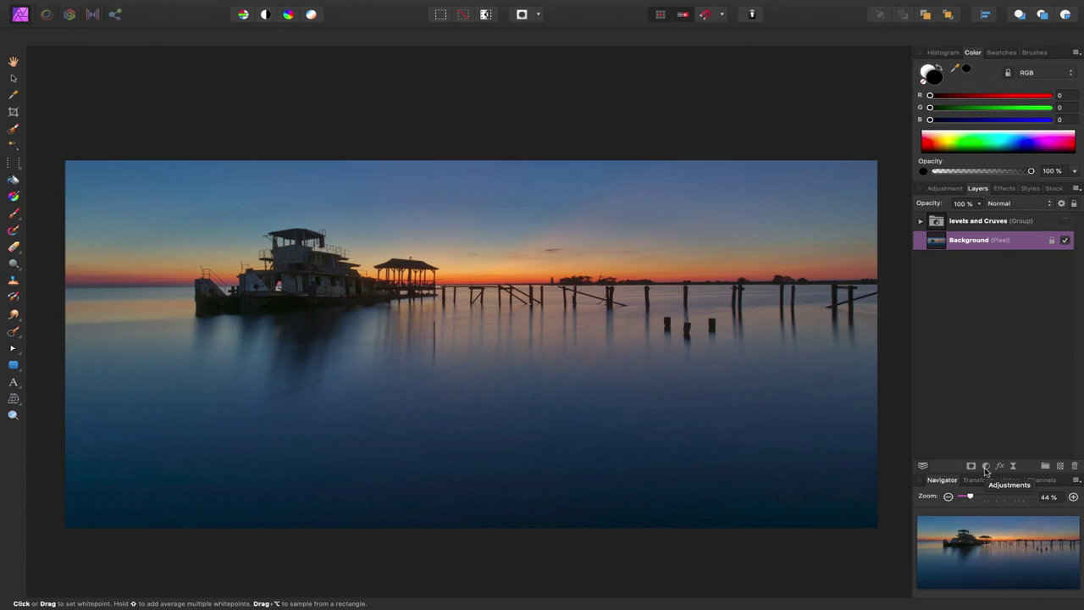
{"action": "left_click", "coordinate": [985, 467]}
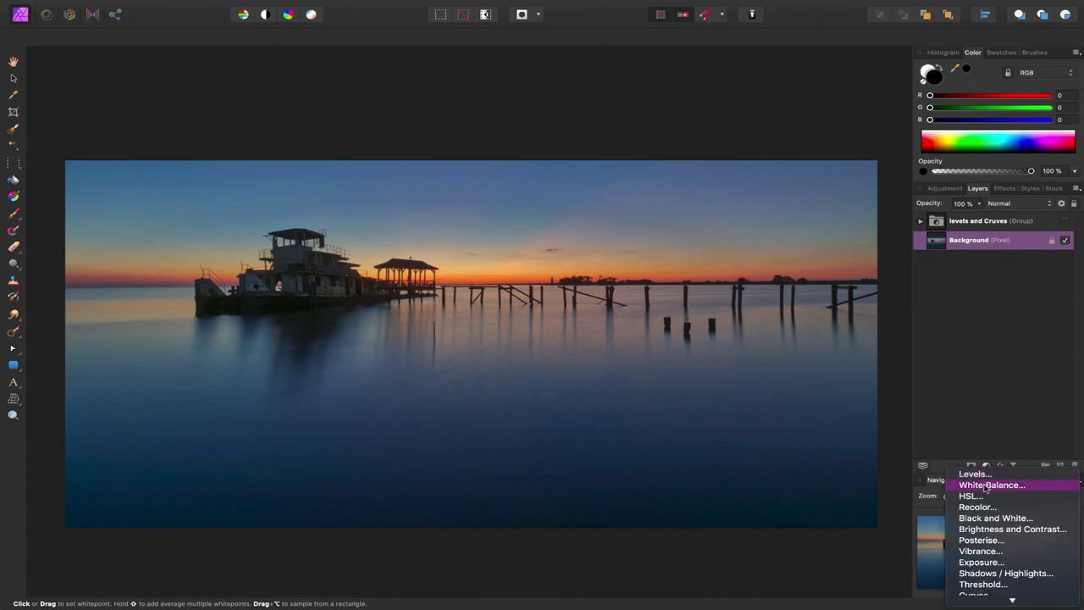
{"action": "left_click", "coordinate": [986, 485]}
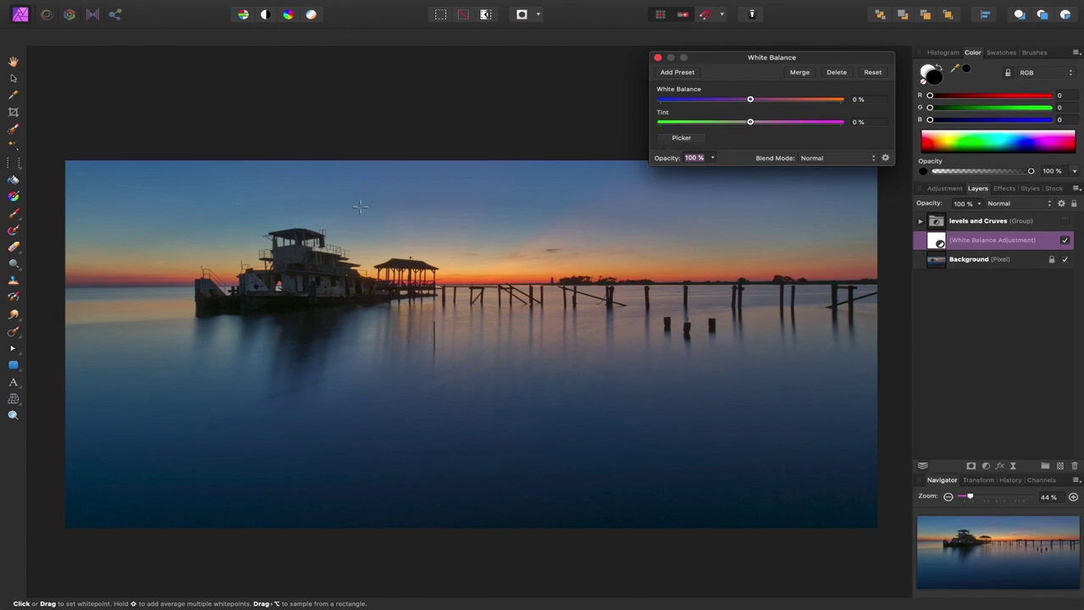
Sample white points from the sky and boat until White Balance reads 11%
{"action": "left_click", "coordinate": [289, 253]}
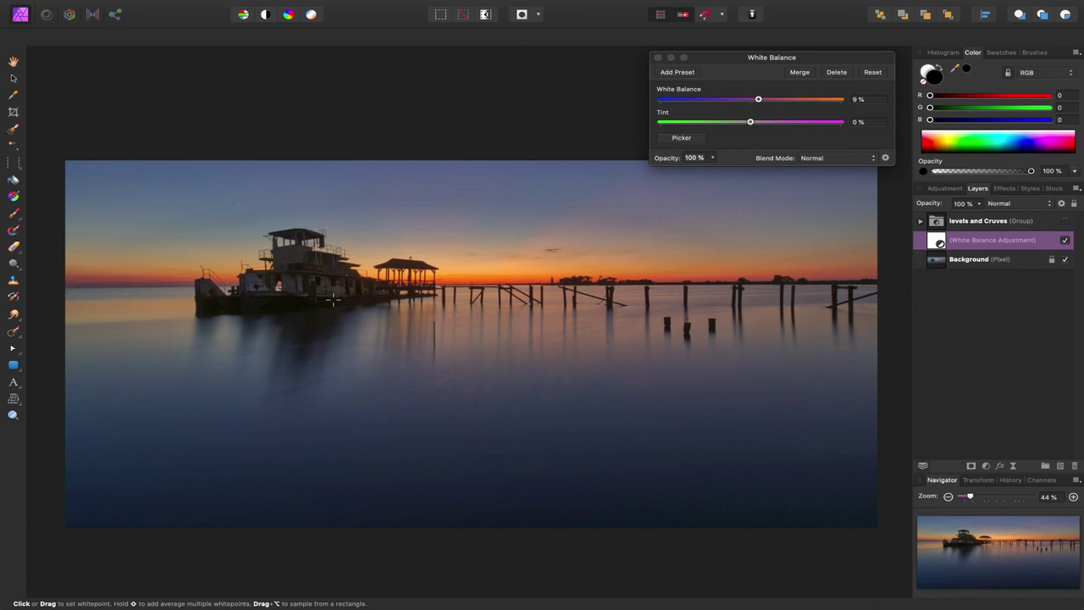
{"action": "mouse_move", "coordinate": [197, 232]}
{"action": "left_mouse_down"}
{"action": "mouse_move", "coordinate": [442, 337]}
{"action": "mouse_move", "coordinate": [497, 296]}
{"action": "mouse_move", "coordinate": [422, 305]}
{"action": "mouse_move", "coordinate": [289, 261]}
{"action": "left_mouse_up"}
{"action": "left_click_drag", "start_coordinate": [288, 253], "coordinate": [263, 264]}
{"action": "left_click", "coordinate": [288, 251]}
Undo the White Balance merge and reset the reopened adjustment to zero
{"action": "left_click", "coordinate": [800, 72]}
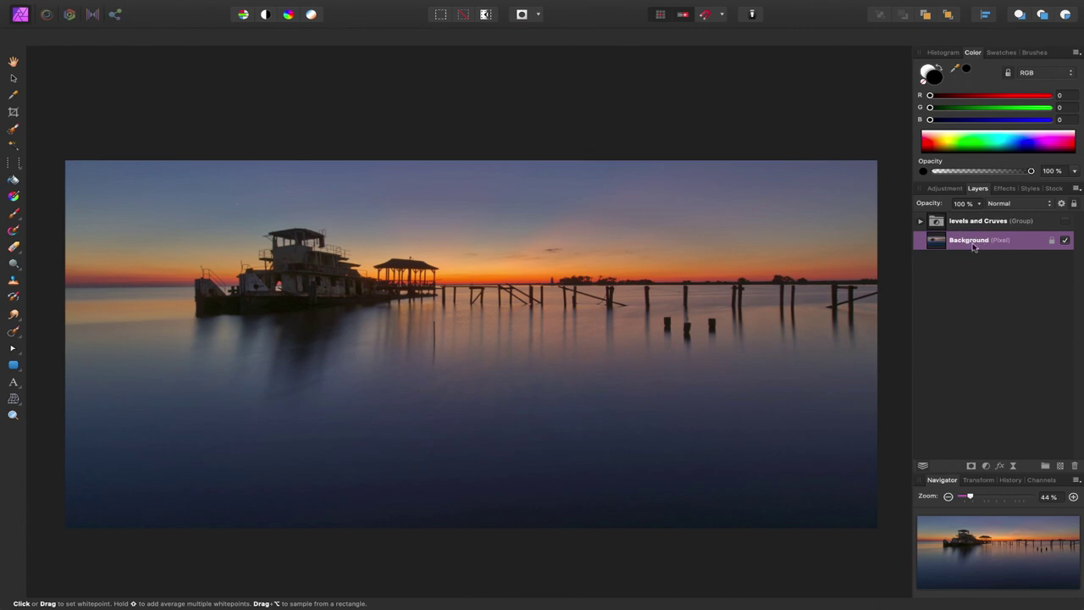
{"action": "key", "text": "ctrl+z"}
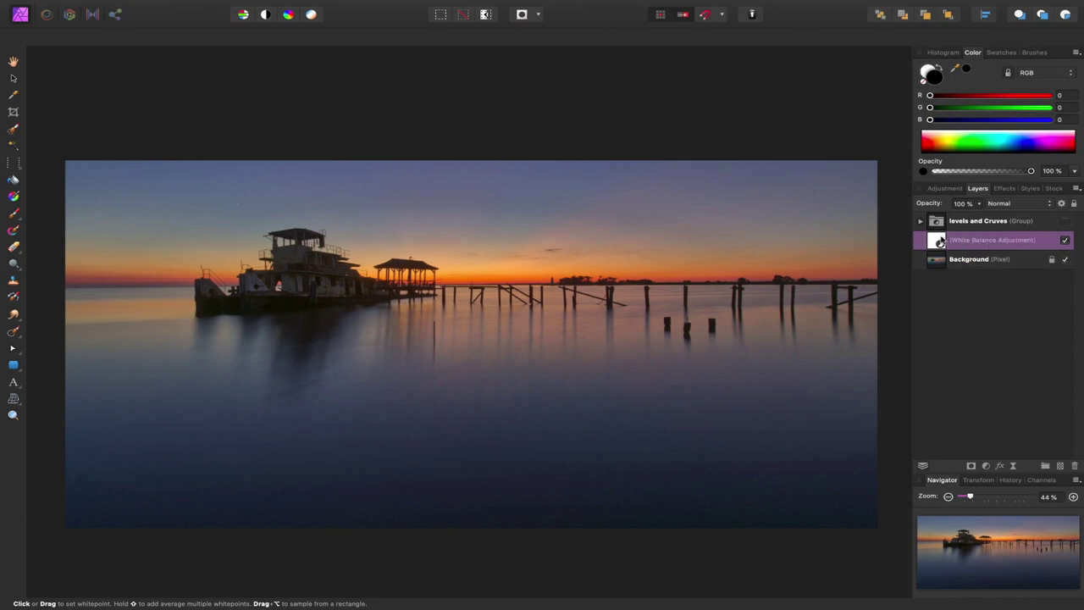
{"action": "double_click", "coordinate": [939, 242]}
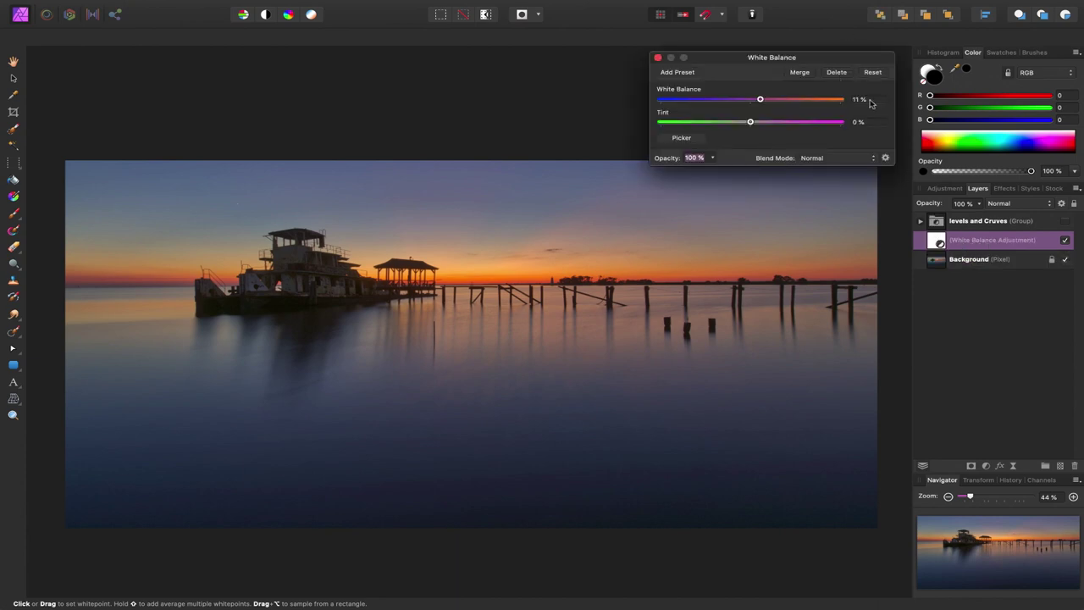
{"action": "left_click", "coordinate": [873, 74]}
Resample the white point to 18% and make the Levels and Curves group visible again
{"action": "left_click", "coordinate": [285, 252]}
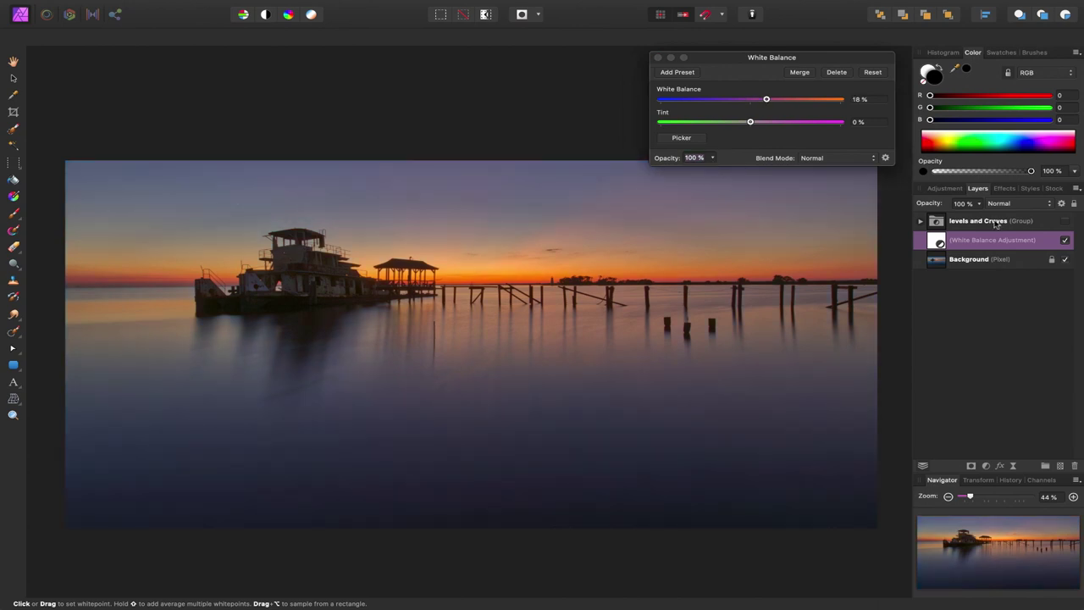
{"action": "left_click_drag", "start_coordinate": [990, 225], "coordinate": [1068, 227]}
{"action": "left_click", "coordinate": [1067, 223]}
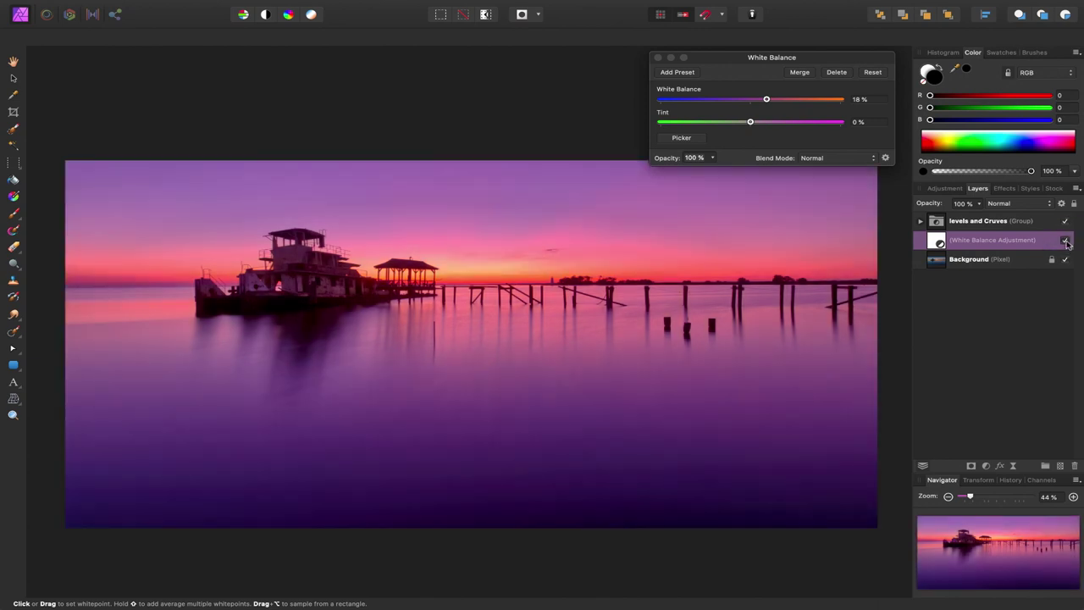
Compare the White Balance layer hidden, then try its opacity and blend modes, keeping Normal blending
{"action": "left_click", "coordinate": [1065, 240]}
{"action": "left_click", "coordinate": [710, 159]}
{"action": "mouse_move", "coordinate": [718, 171]}
{"action": "left_mouse_down"}
{"action": "mouse_move", "coordinate": [578, 177]}
{"action": "mouse_move", "coordinate": [729, 177]}
{"action": "left_mouse_up"}
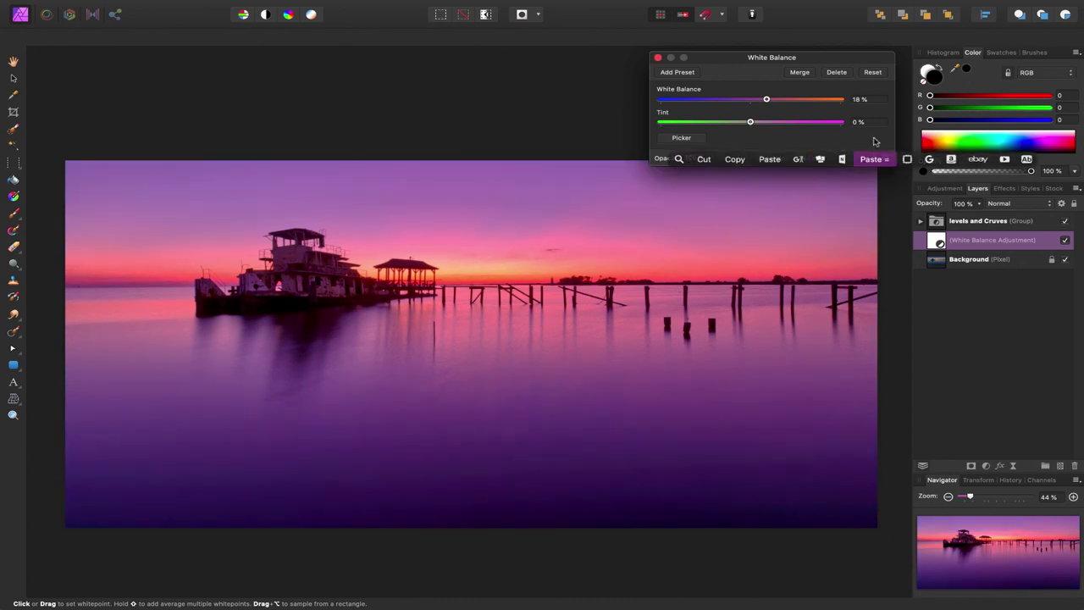
{"action": "left_click", "coordinate": [843, 159]}
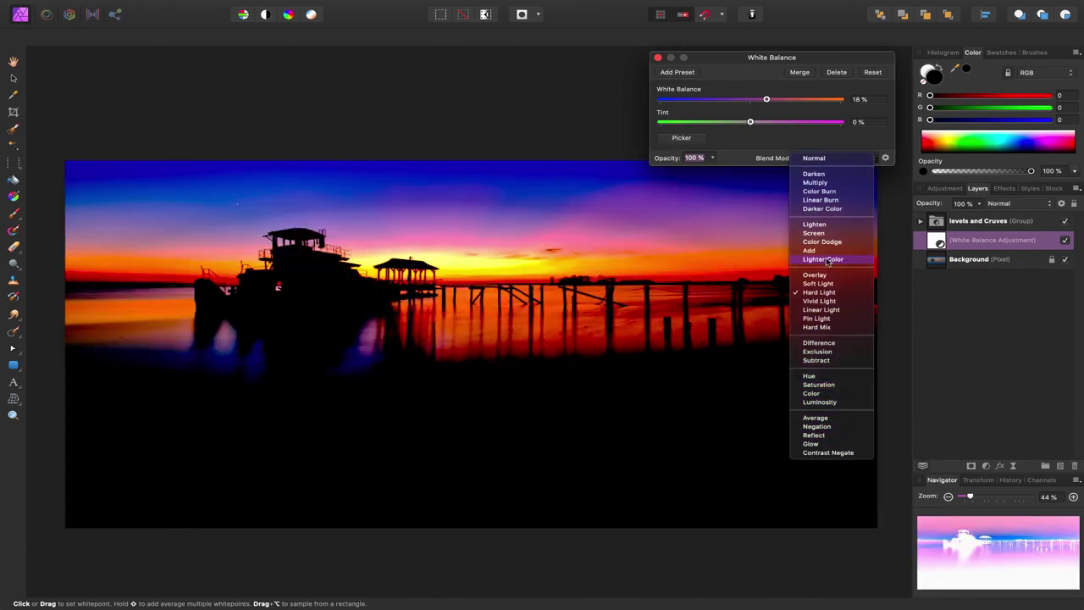
{"action": "left_click", "coordinate": [733, 142]}
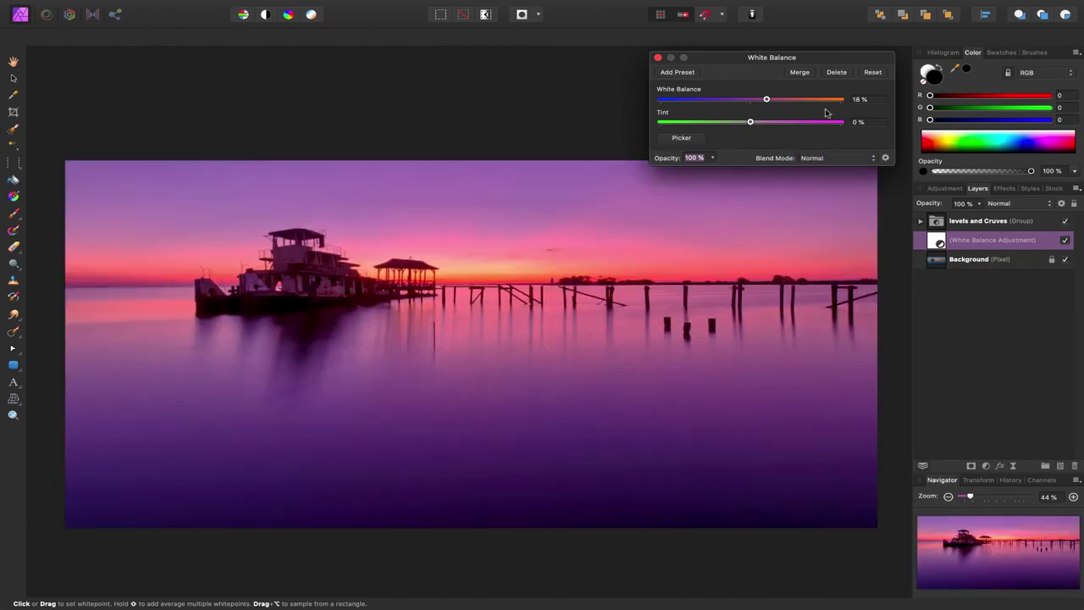
{"action": "left_click", "coordinate": [658, 56]}
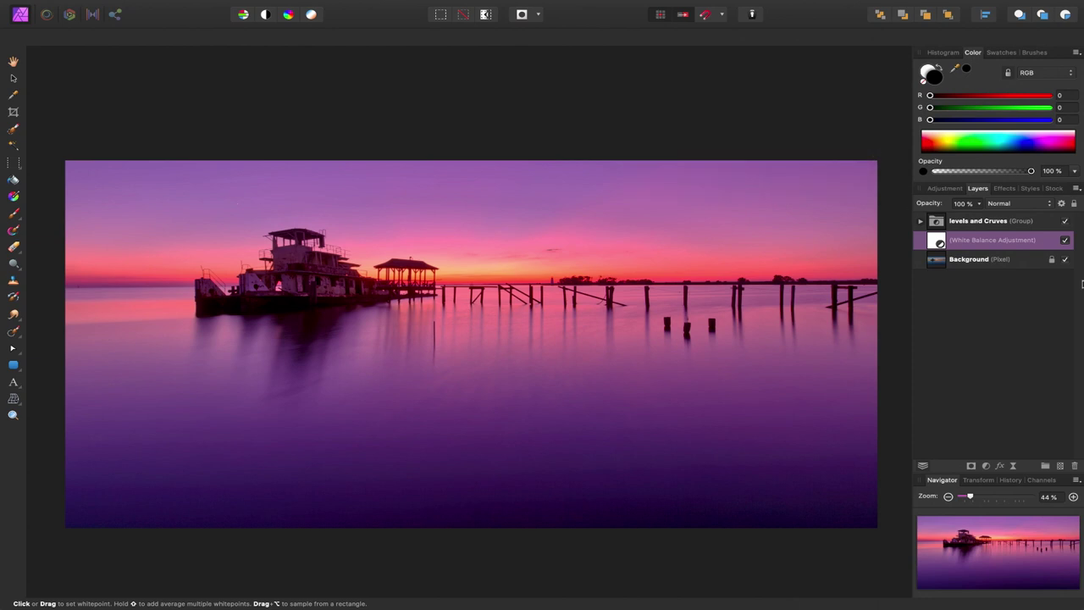
{"action": "left_click", "coordinate": [981, 264]}
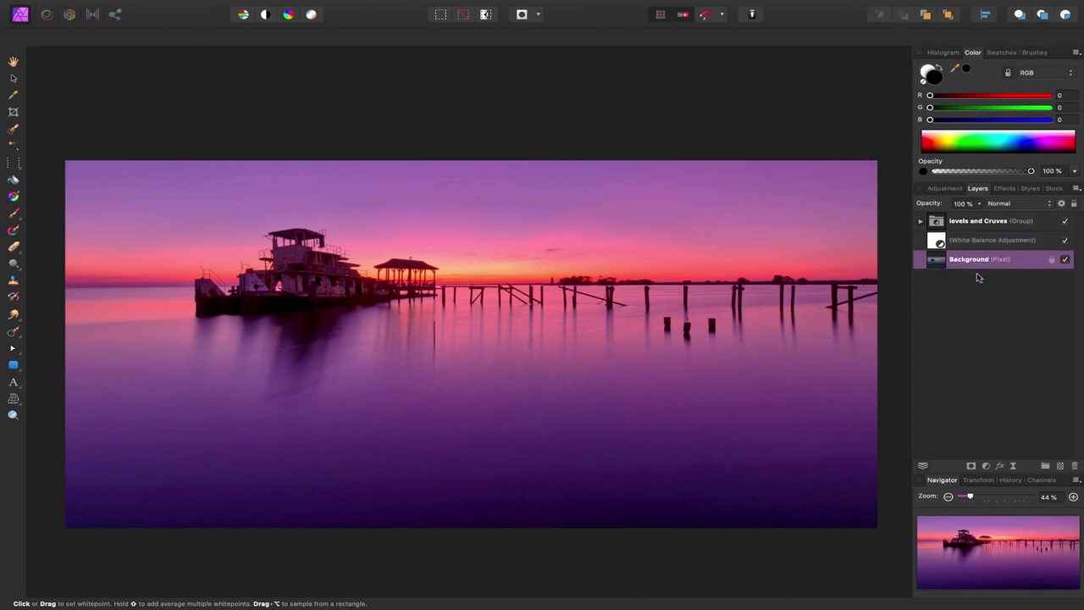
{"action": "left_click", "coordinate": [972, 242]}
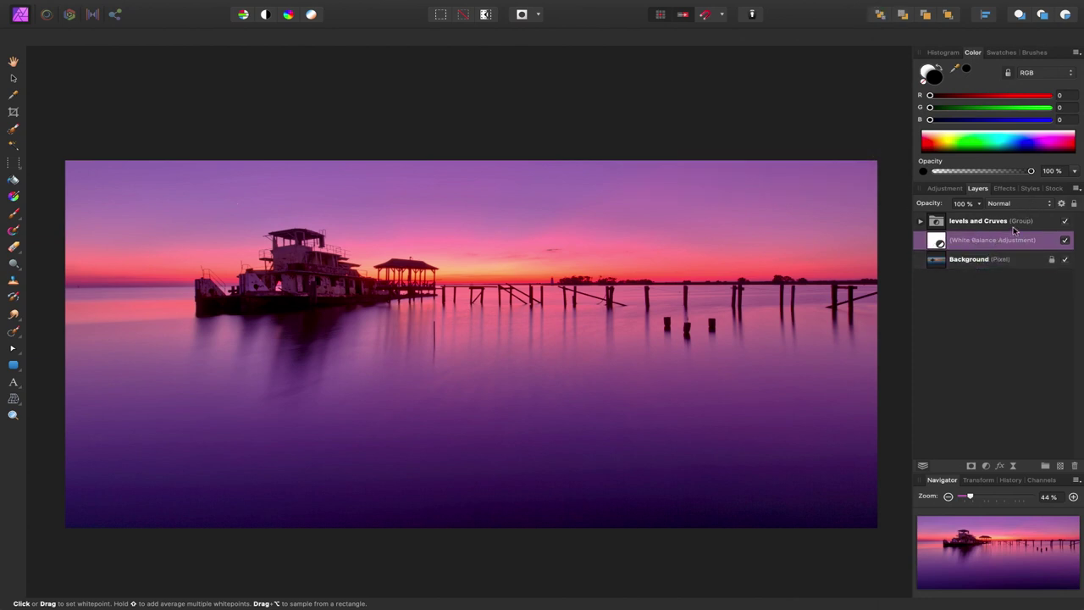
{"action": "left_click", "coordinate": [979, 203]}
{"action": "mouse_move", "coordinate": [985, 217]}
{"action": "left_mouse_down"}
{"action": "mouse_move", "coordinate": [930, 219]}
{"action": "mouse_move", "coordinate": [995, 222]}
{"action": "left_mouse_up"}
{"action": "left_click", "coordinate": [1042, 205]}
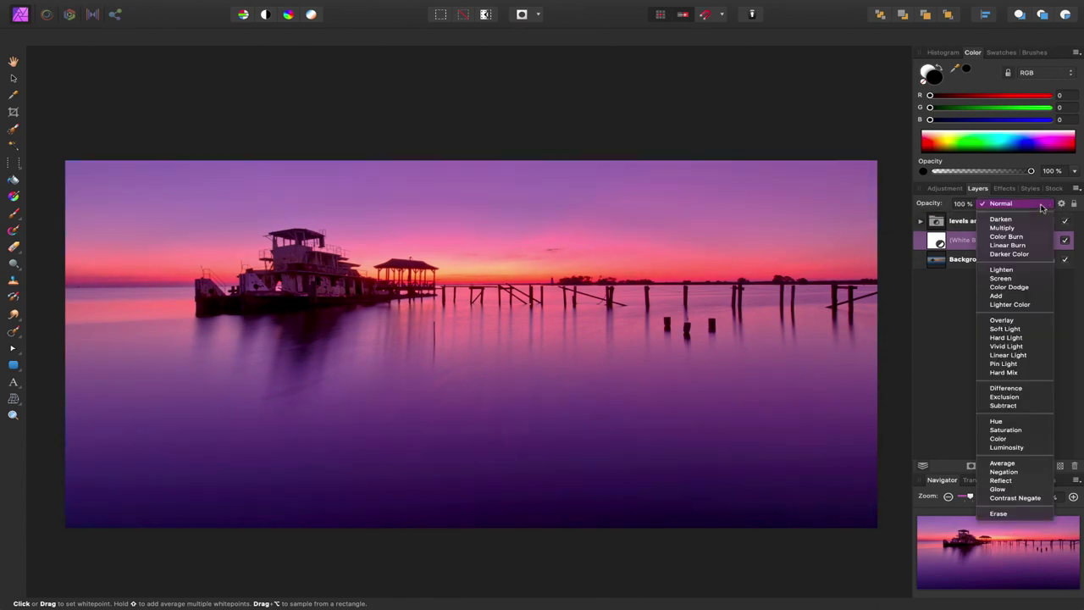
{"action": "left_click", "coordinate": [1015, 205]}
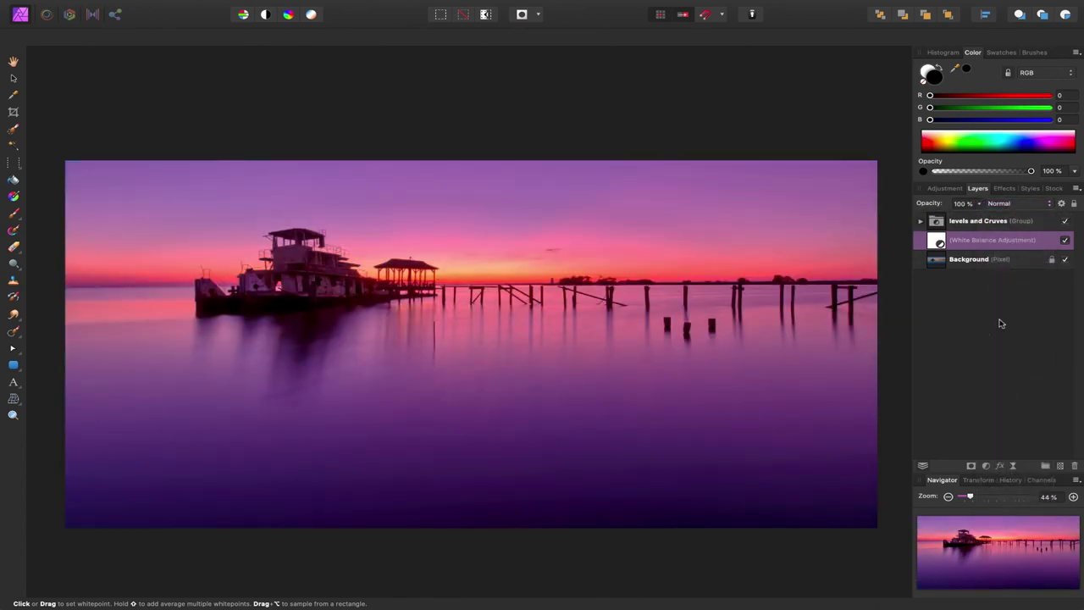
{"action": "left_click", "coordinate": [986, 307]}
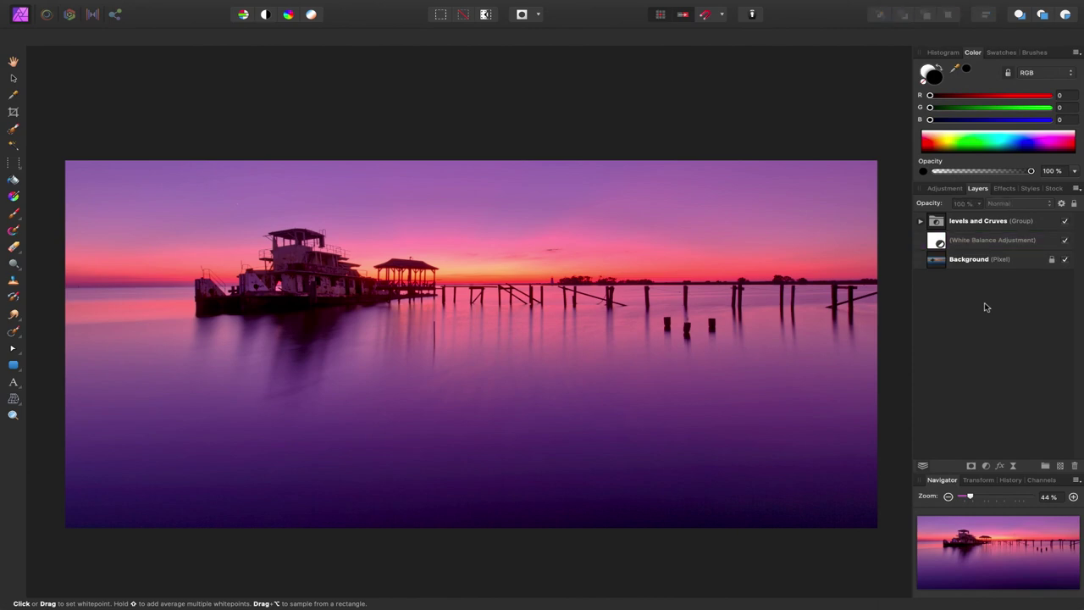